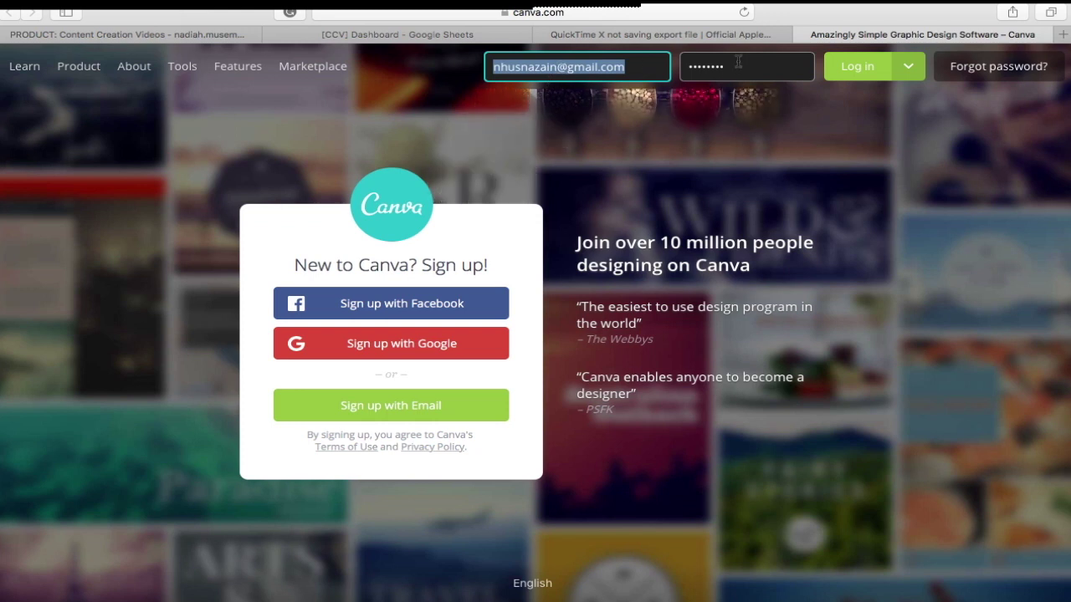
Log in to Canva with the account's e-mail and password
{"action": "left_click", "coordinate": [856, 73]}
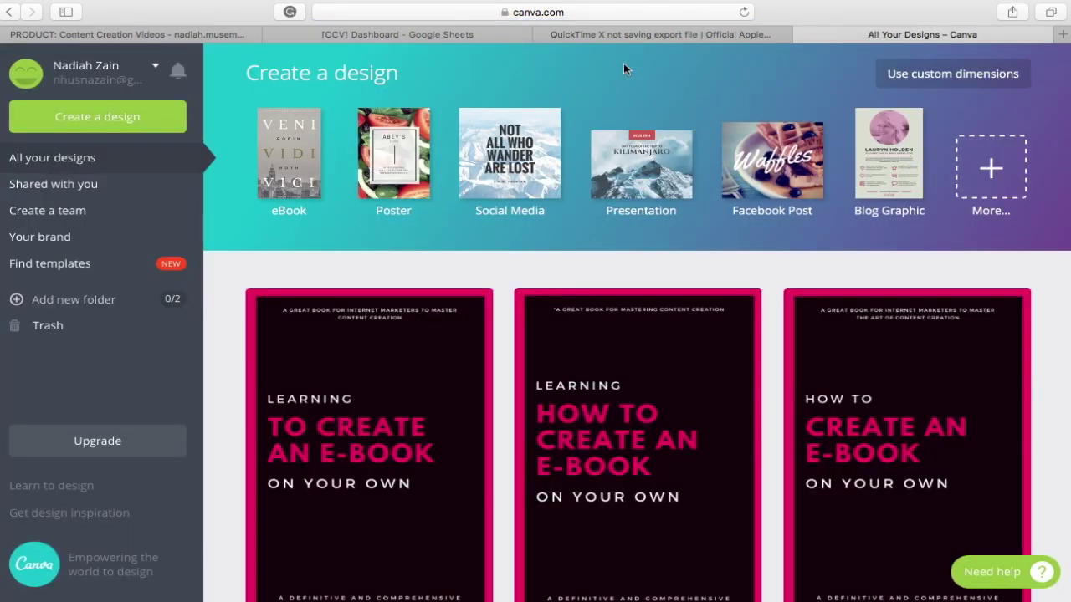
Open Create a design and scroll the design types down to Blogging & eBooks and back
{"action": "left_click", "coordinate": [159, 118]}
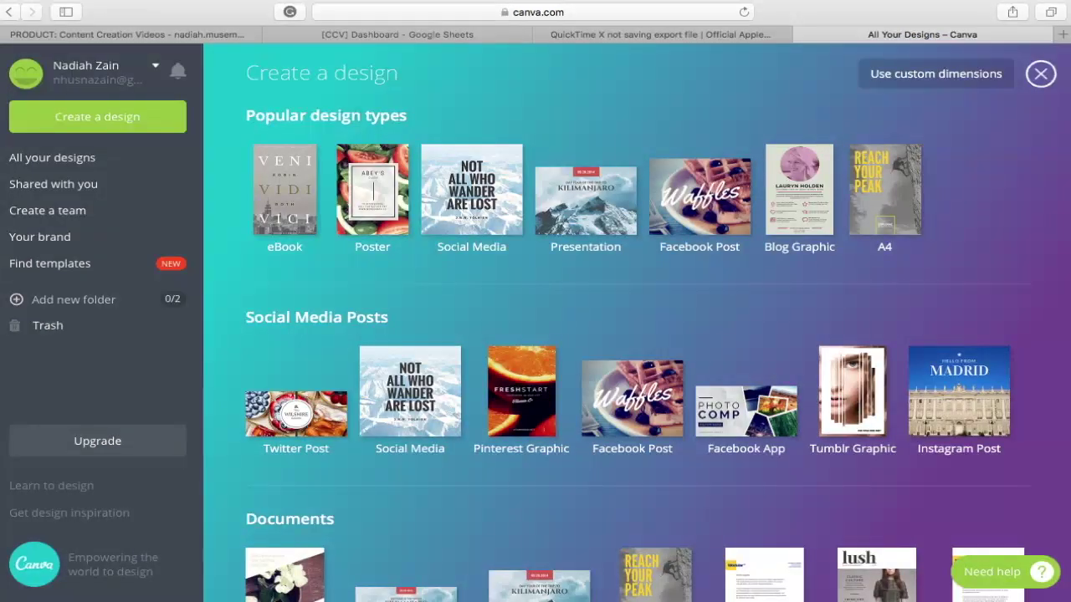
{"action": "scroll", "coordinate": [309, 238], "scroll_direction": "down", "scroll_amount": 3}
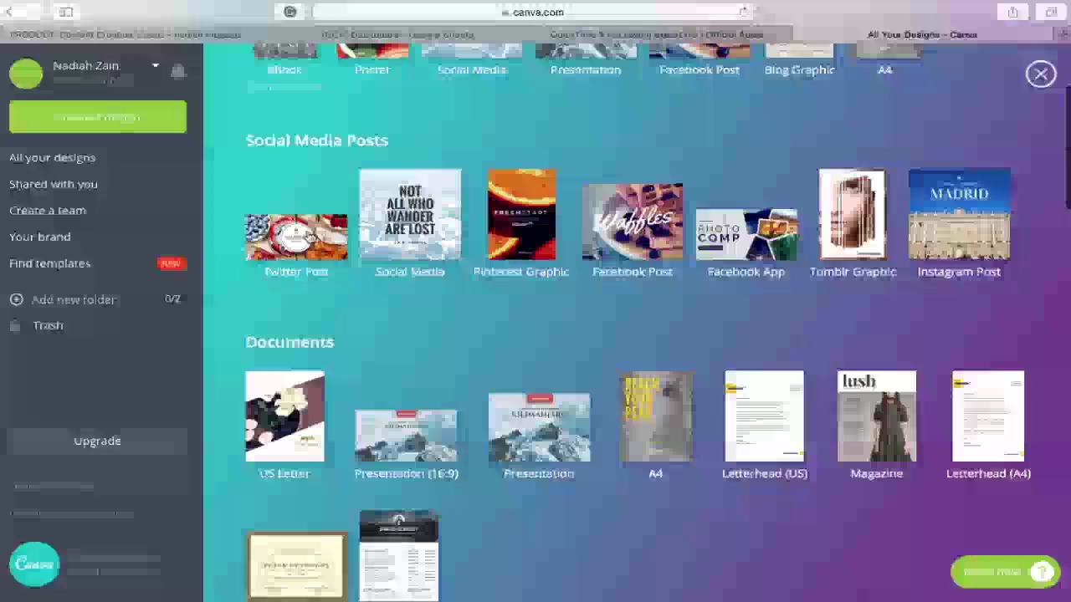
{"action": "scroll", "coordinate": [309, 238], "scroll_direction": "down", "scroll_amount": 4}
{"action": "scroll", "coordinate": [310, 237], "scroll_direction": "down", "scroll_amount": 5}
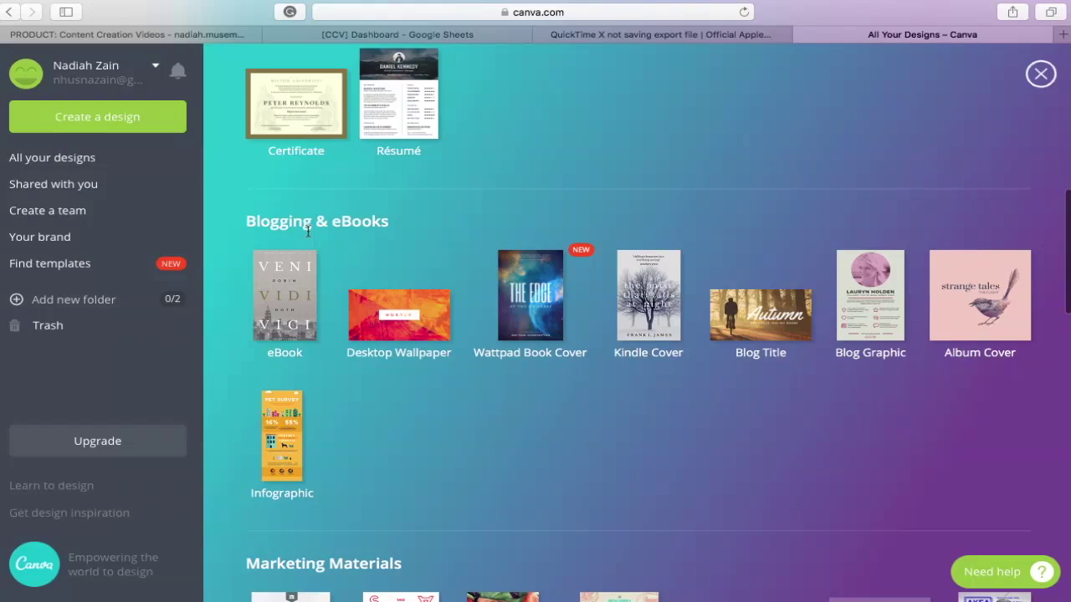
{"action": "scroll", "coordinate": [410, 201], "scroll_direction": "up", "scroll_amount": 12}
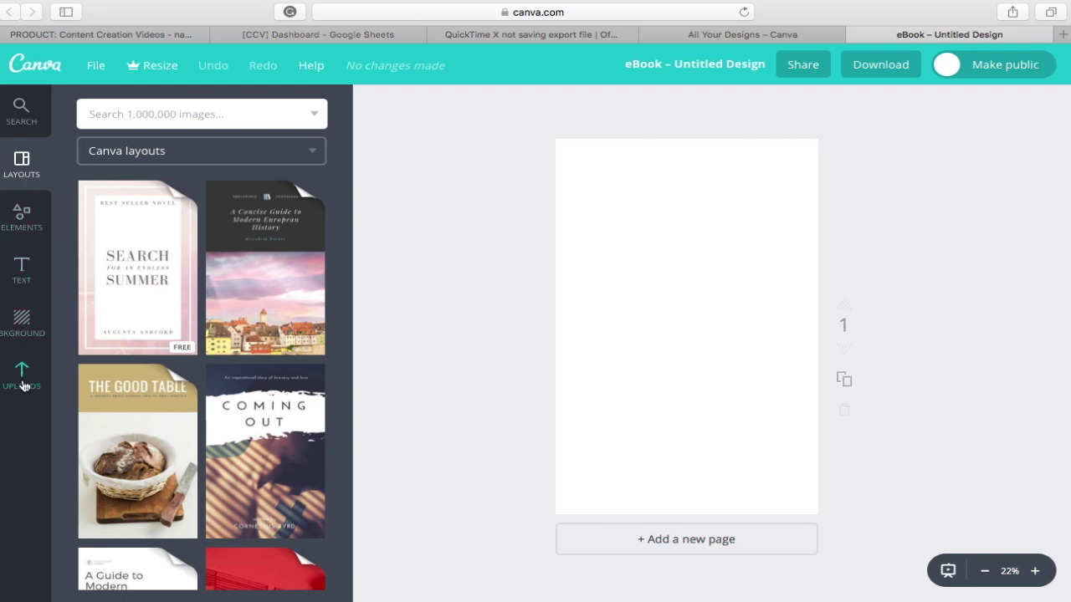
Browse the eBook layouts, then Elements' Free Photos and Frames collections
{"action": "scroll", "coordinate": [136, 303], "scroll_direction": "down", "scroll_amount": 5}
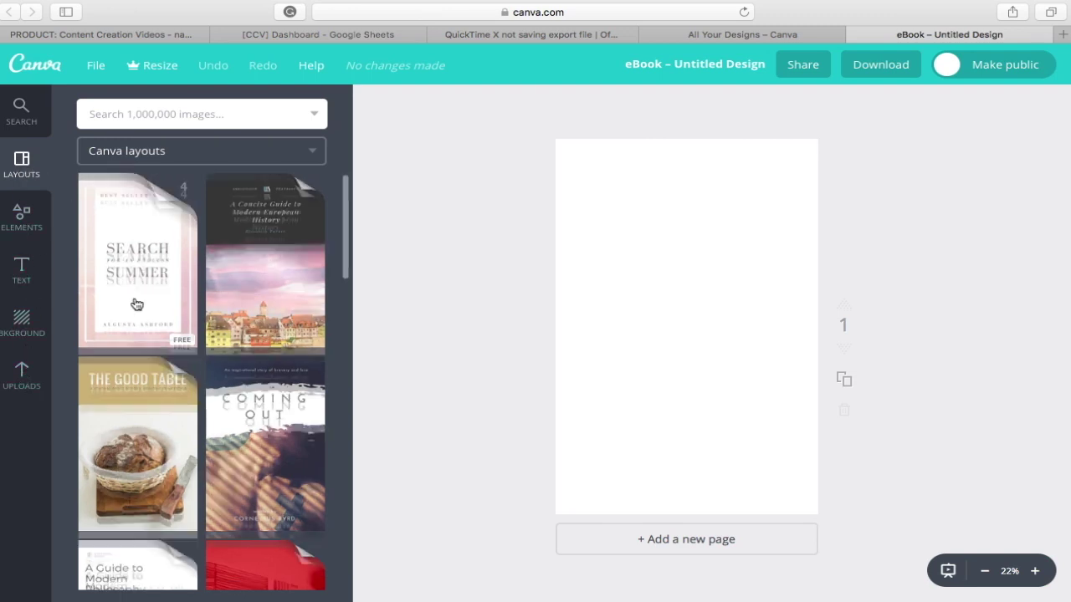
{"action": "scroll", "coordinate": [135, 303], "scroll_direction": "down", "scroll_amount": 10}
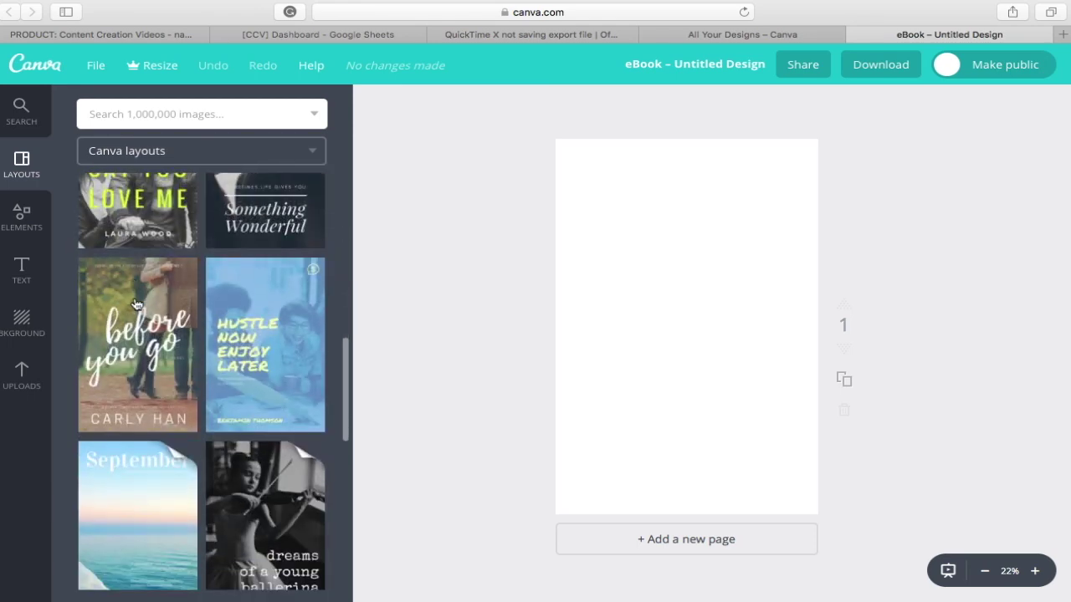
{"action": "scroll", "coordinate": [136, 303], "scroll_direction": "down", "scroll_amount": 10}
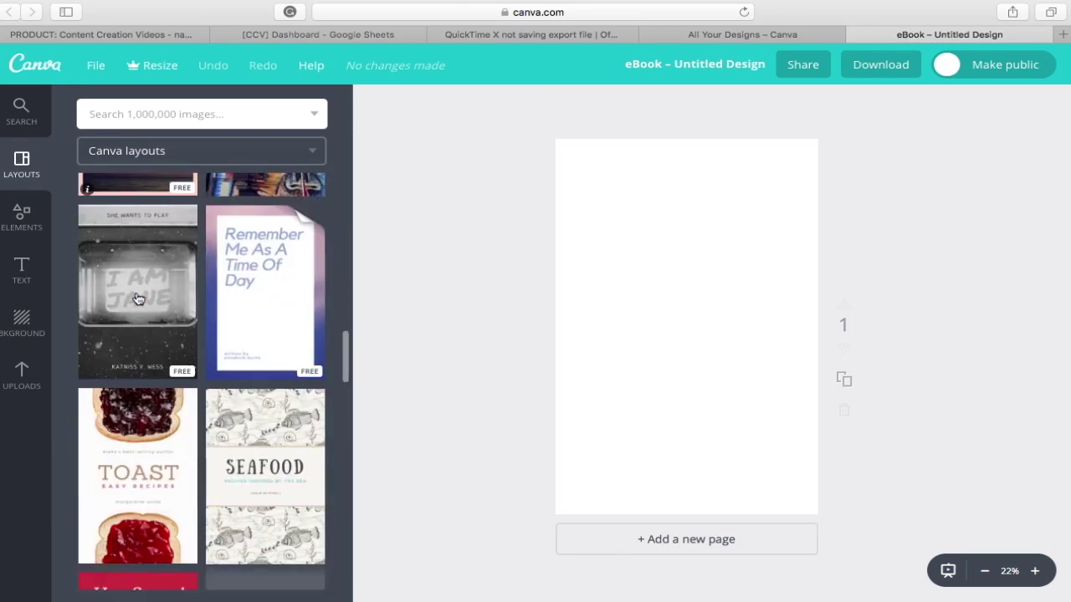
{"action": "left_click", "coordinate": [23, 217]}
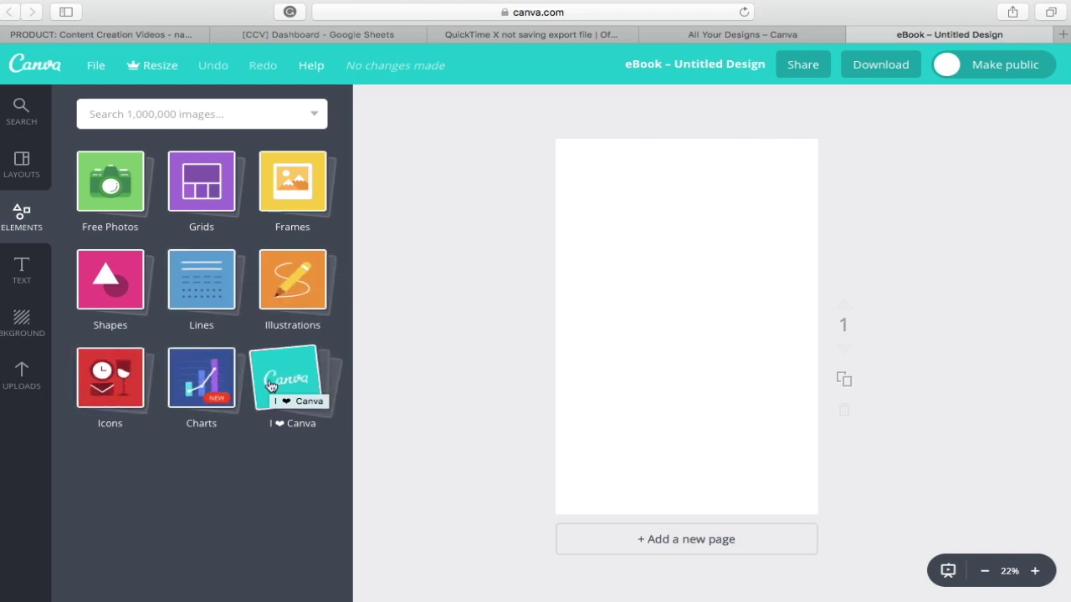
{"action": "left_click", "coordinate": [122, 201]}
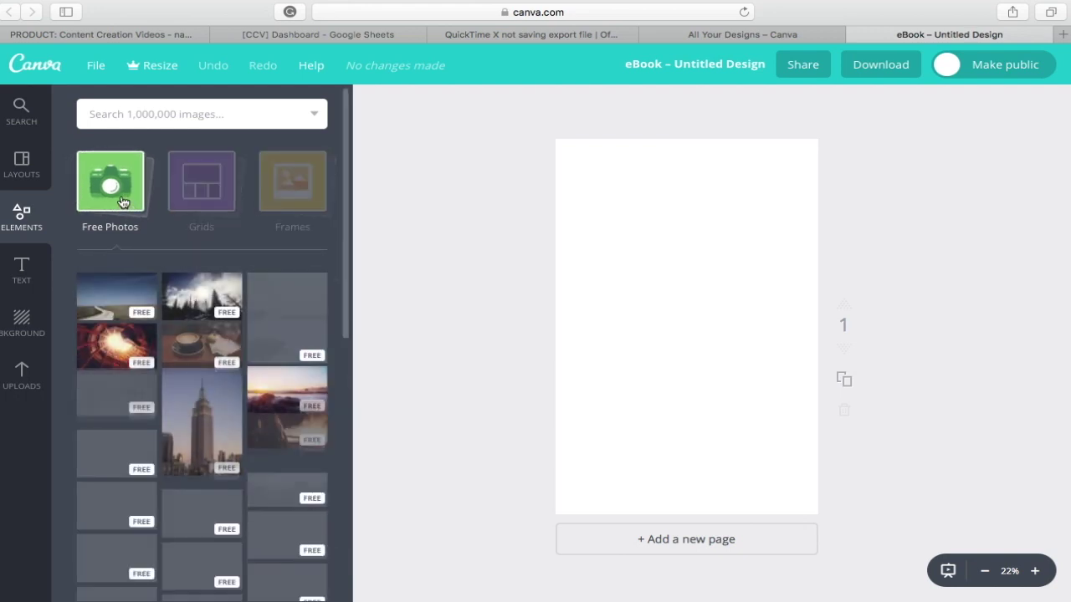
{"action": "scroll", "coordinate": [200, 527], "scroll_direction": "down", "scroll_amount": 5}
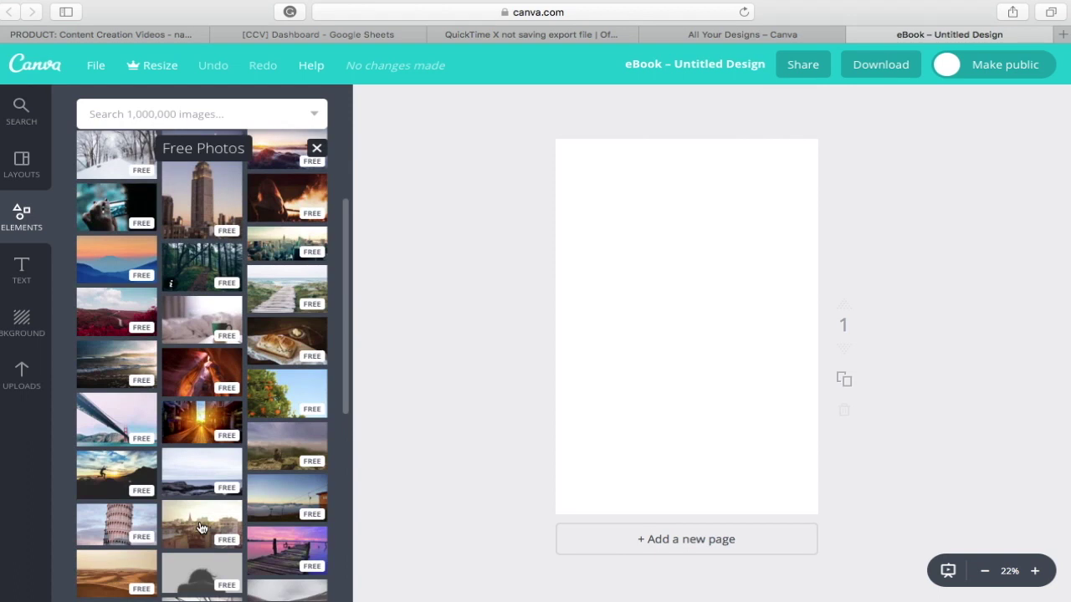
{"action": "scroll", "coordinate": [201, 527], "scroll_direction": "down", "scroll_amount": 5}
{"action": "left_click", "coordinate": [317, 148]}
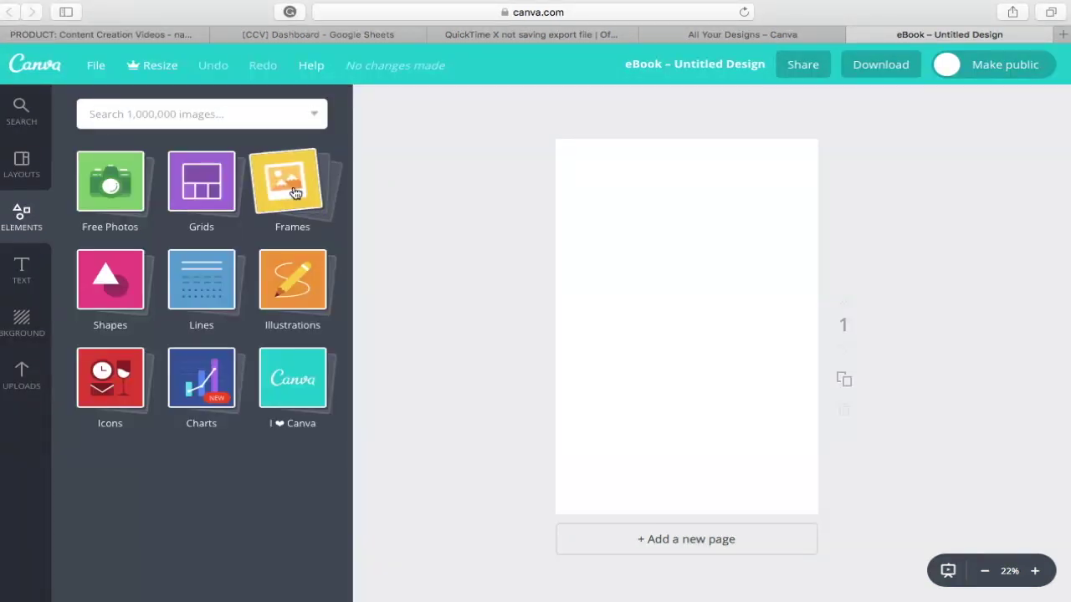
{"action": "left_click", "coordinate": [296, 193]}
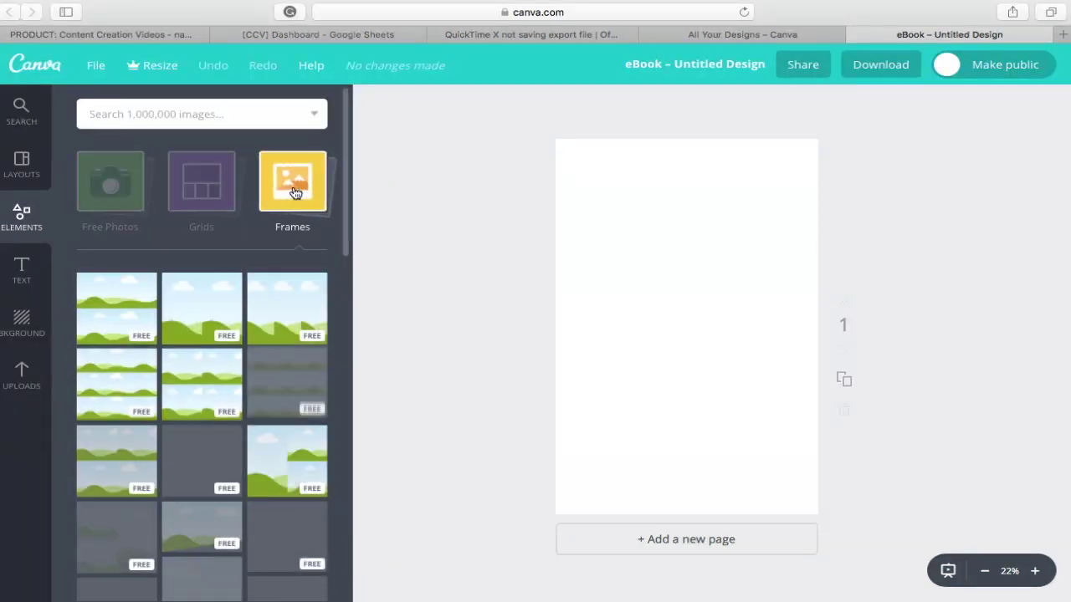
{"action": "scroll", "coordinate": [202, 418], "scroll_direction": "down", "scroll_amount": 5}
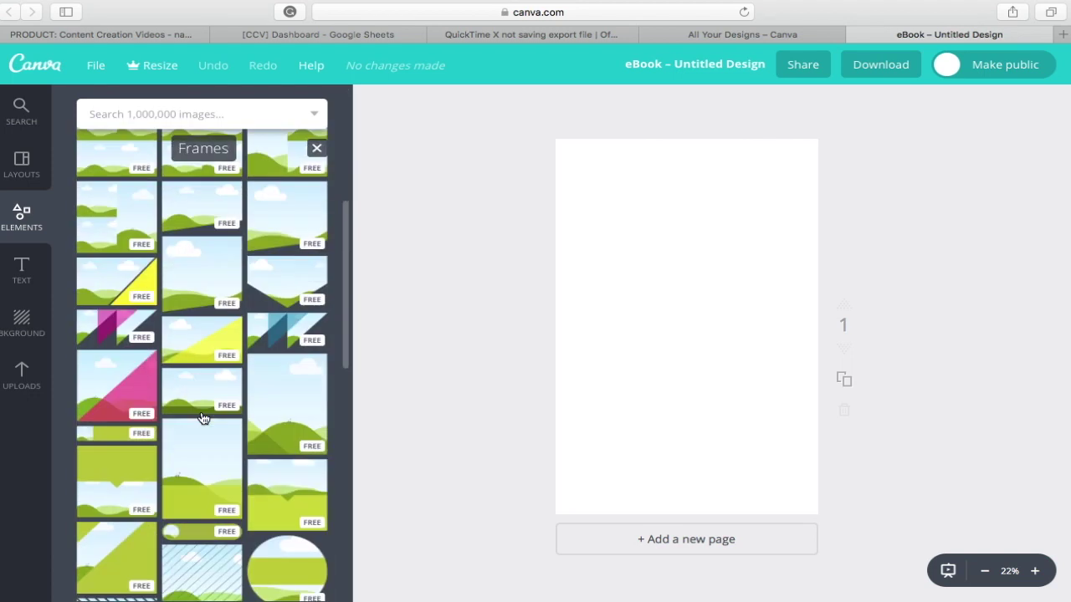
Browse the Text panel's heading, subheading, body and styled text options
{"action": "left_click", "coordinate": [22, 272]}
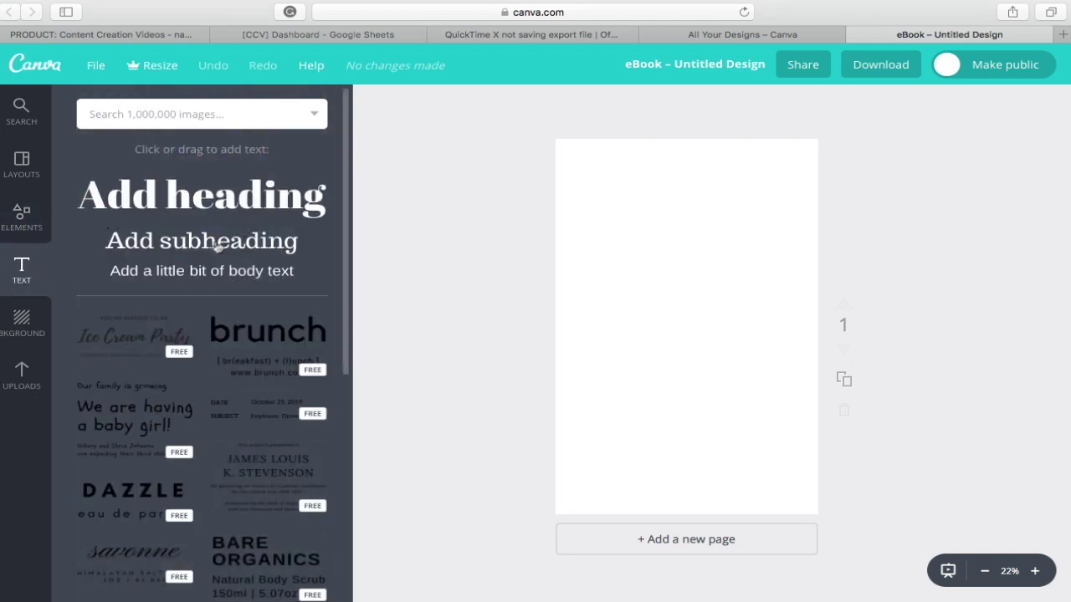
{"action": "scroll", "coordinate": [144, 377], "scroll_direction": "down", "scroll_amount": 8}
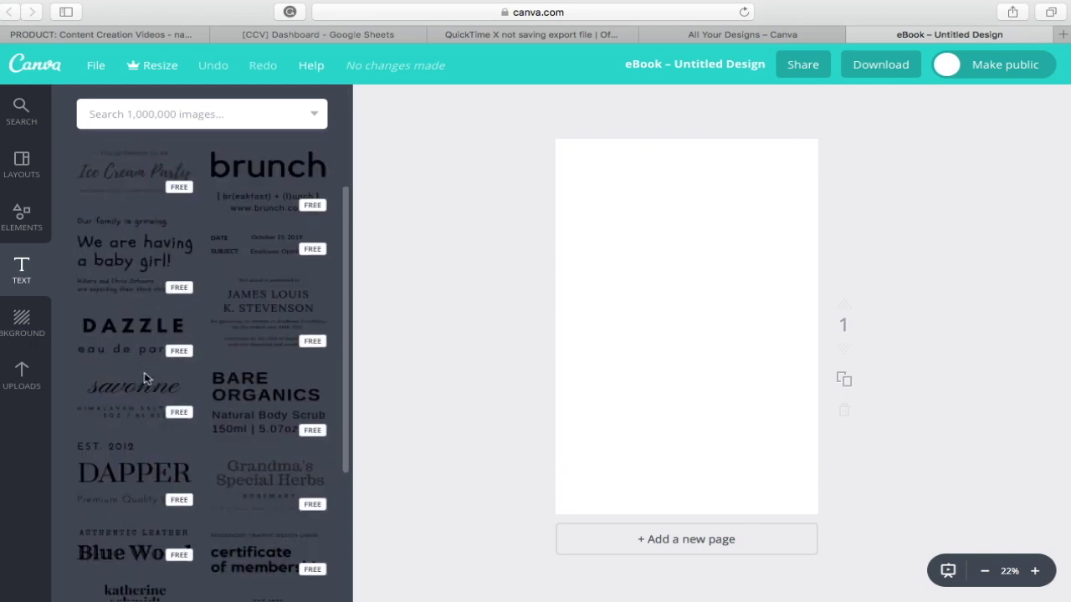
{"action": "scroll", "coordinate": [144, 377], "scroll_direction": "down", "scroll_amount": 5}
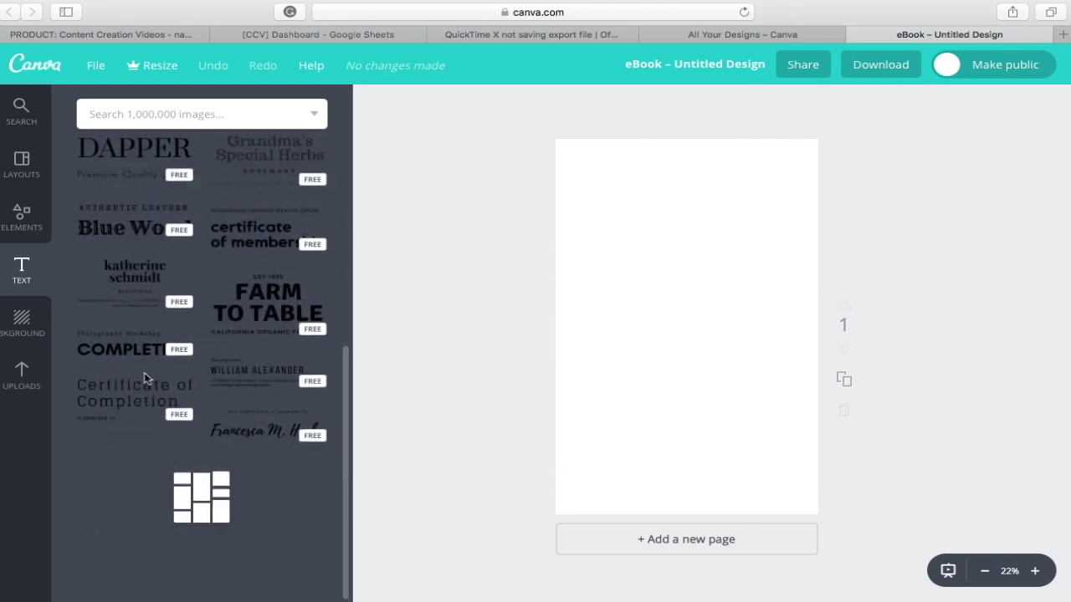
{"action": "scroll", "coordinate": [144, 377], "scroll_direction": "down", "scroll_amount": 1}
{"action": "scroll", "coordinate": [144, 378], "scroll_direction": "down", "scroll_amount": 10}
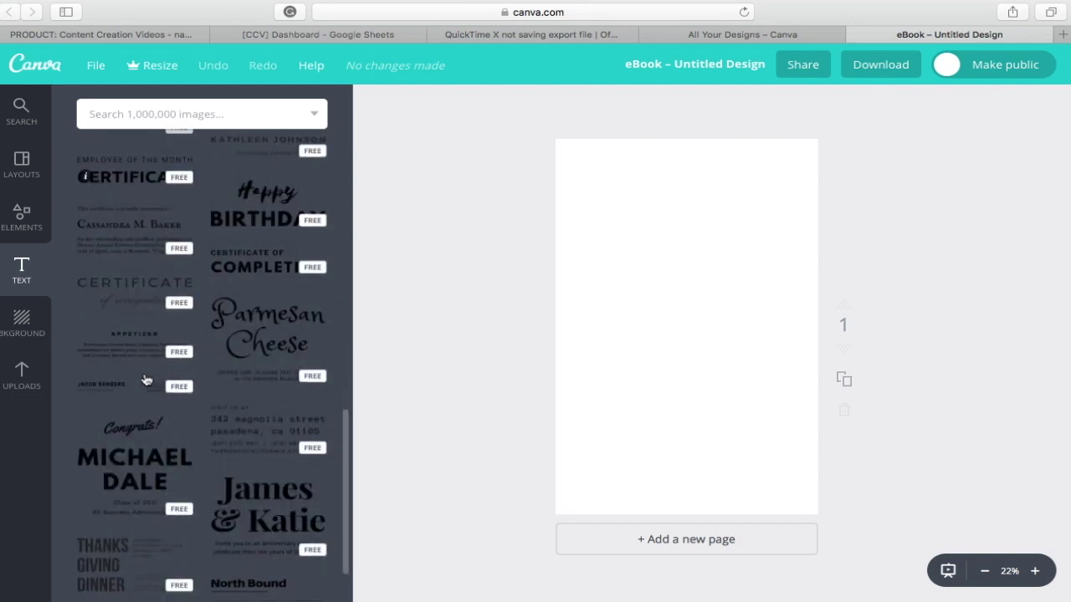
{"action": "scroll", "coordinate": [144, 378], "scroll_direction": "down", "scroll_amount": 5}
{"action": "scroll", "coordinate": [144, 378], "scroll_direction": "down", "scroll_amount": 3}
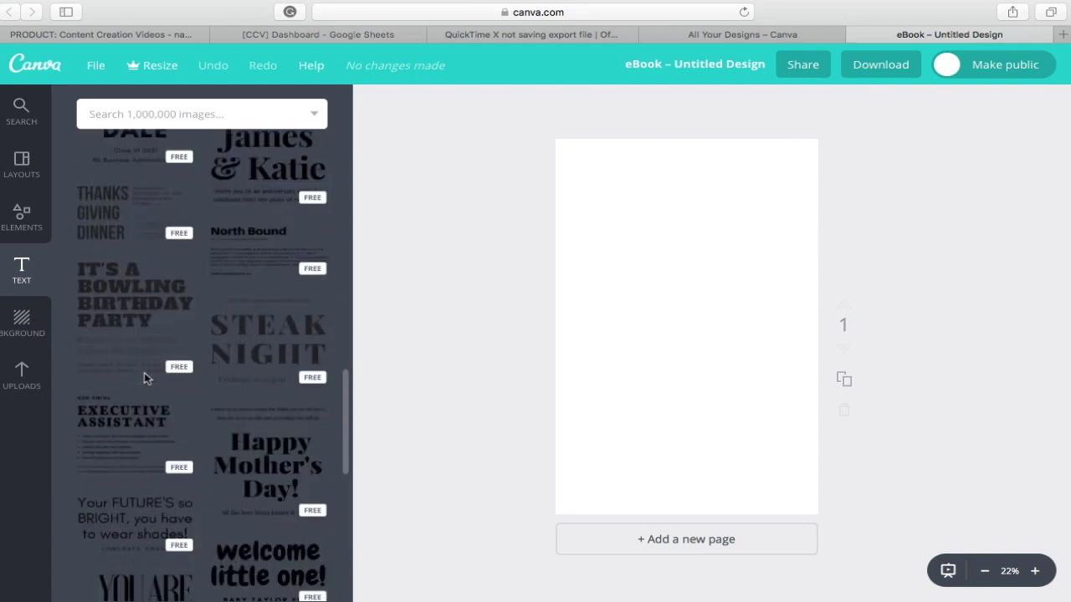
{"action": "scroll", "coordinate": [144, 378], "scroll_direction": "up", "scroll_amount": 10}
{"action": "scroll", "coordinate": [144, 372], "scroll_direction": "up", "scroll_amount": 10}
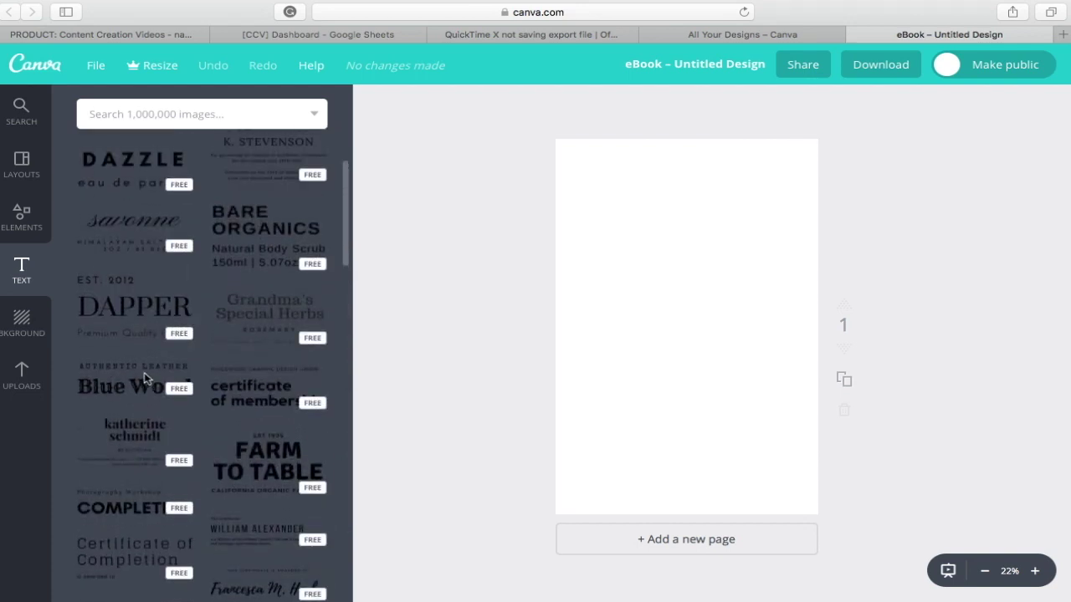
Look through background colours and patterns, then show the Uploads panel
{"action": "left_click", "coordinate": [20, 323]}
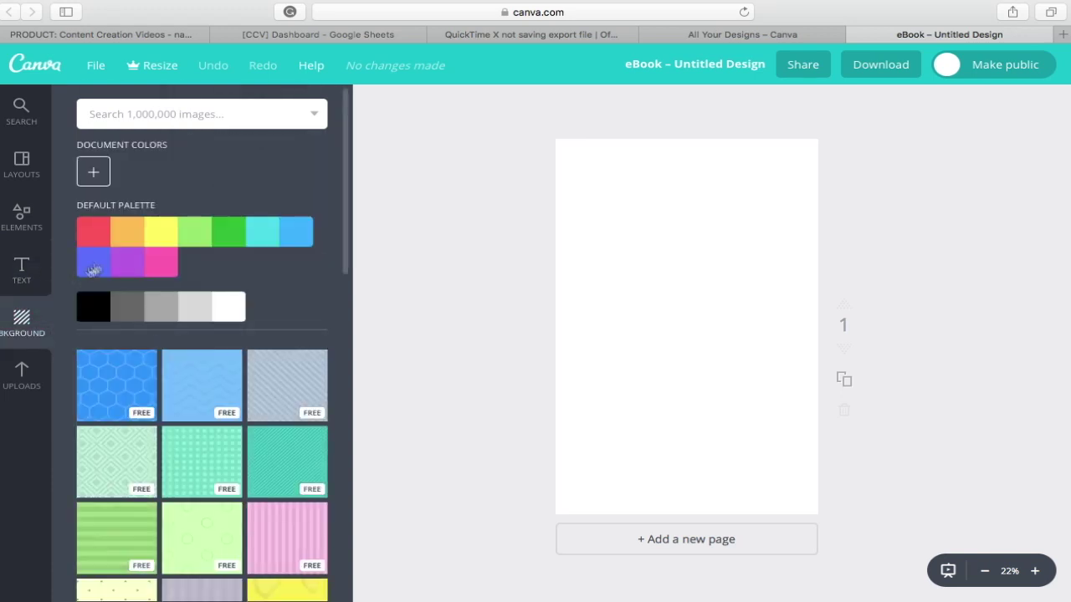
{"action": "scroll", "coordinate": [117, 379], "scroll_direction": "down", "scroll_amount": 10}
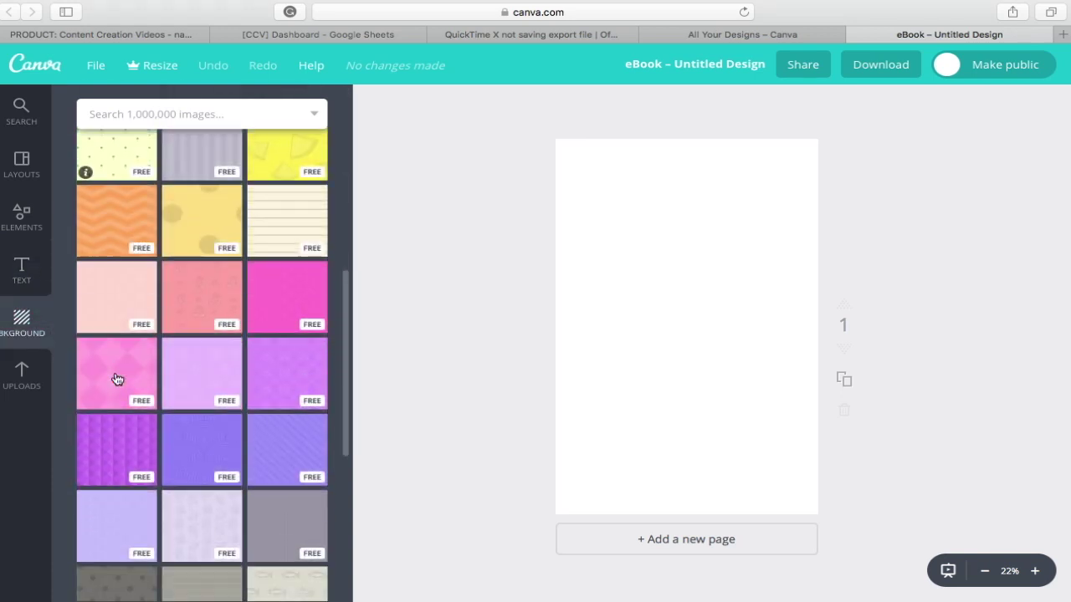
{"action": "scroll", "coordinate": [114, 377], "scroll_direction": "up", "scroll_amount": 5}
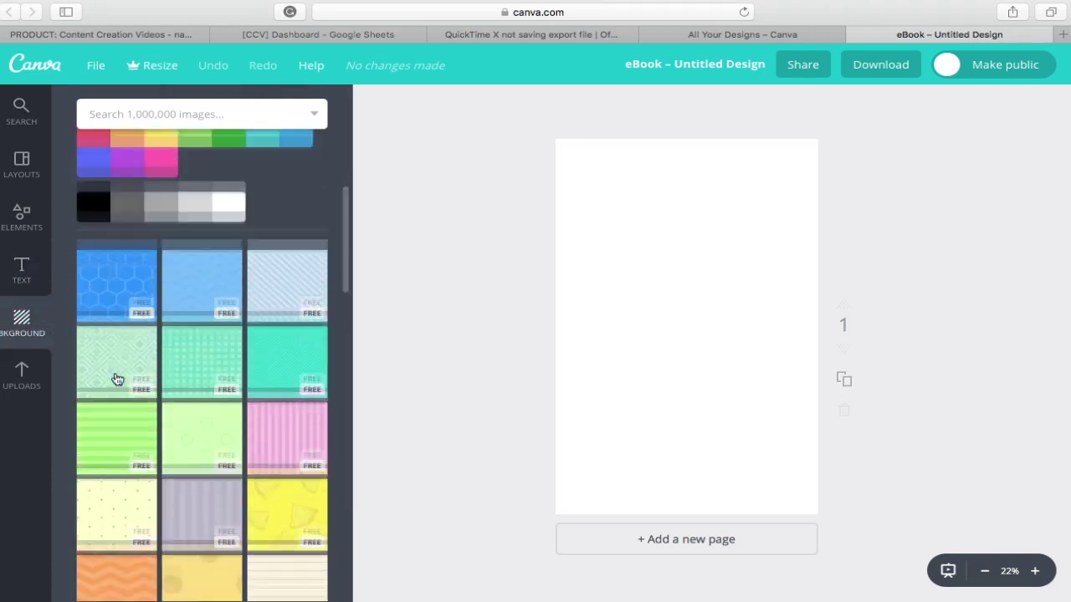
{"action": "left_click", "coordinate": [21, 374]}
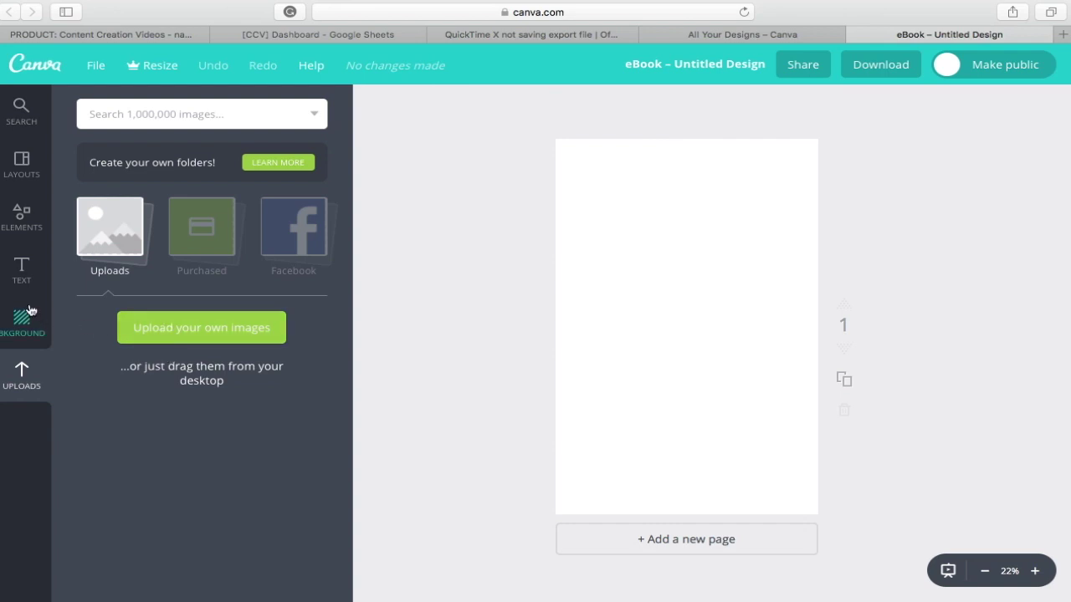
Apply the dark pink-bordered 'Learning Adobe InDesign On Your Own' layout to the cover
{"action": "left_click", "coordinate": [26, 159]}
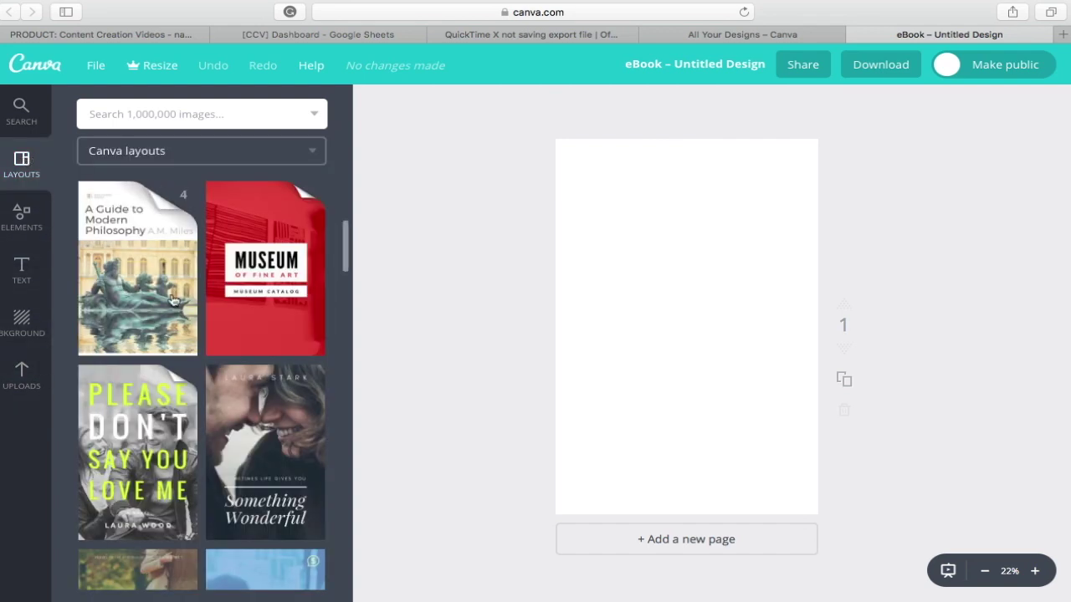
{"action": "scroll", "coordinate": [173, 300], "scroll_direction": "down", "scroll_amount": 3}
{"action": "scroll", "coordinate": [173, 300], "scroll_direction": "down", "scroll_amount": 5}
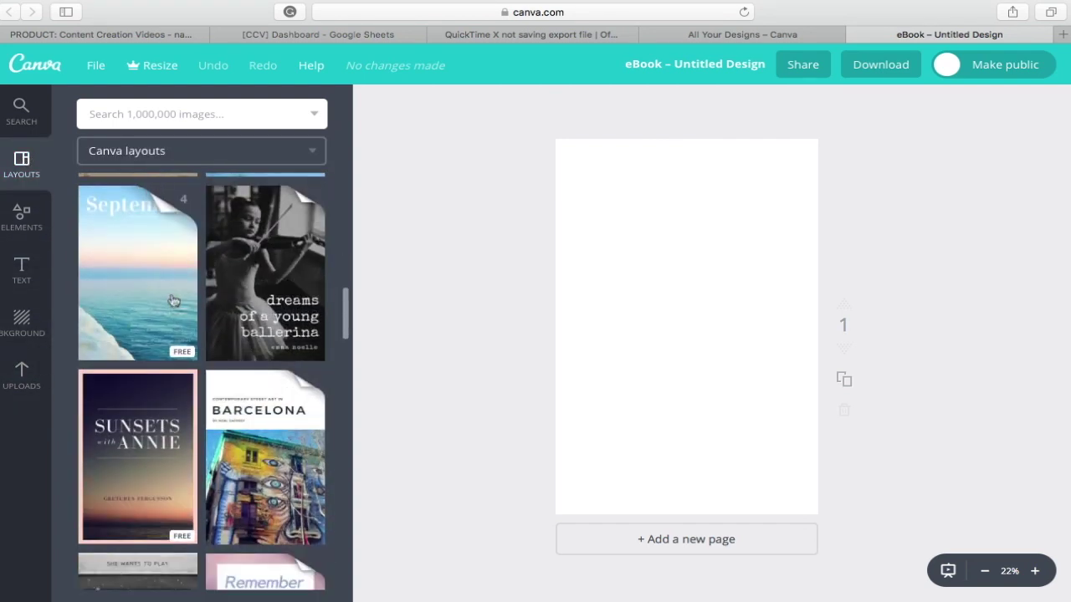
{"action": "scroll", "coordinate": [179, 354], "scroll_direction": "down", "scroll_amount": 8}
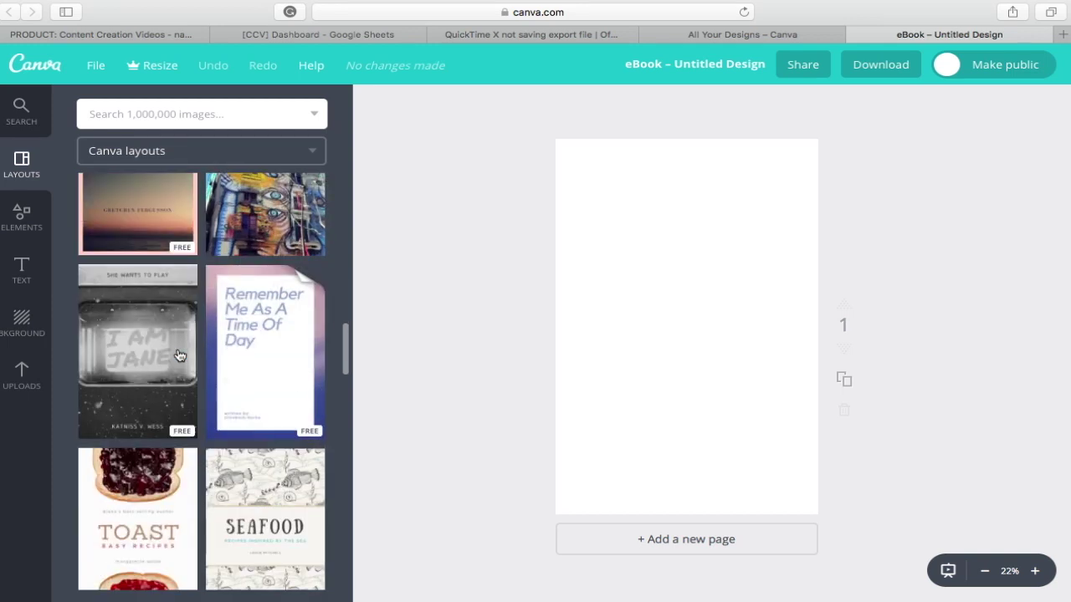
{"action": "scroll", "coordinate": [179, 355], "scroll_direction": "down", "scroll_amount": 8}
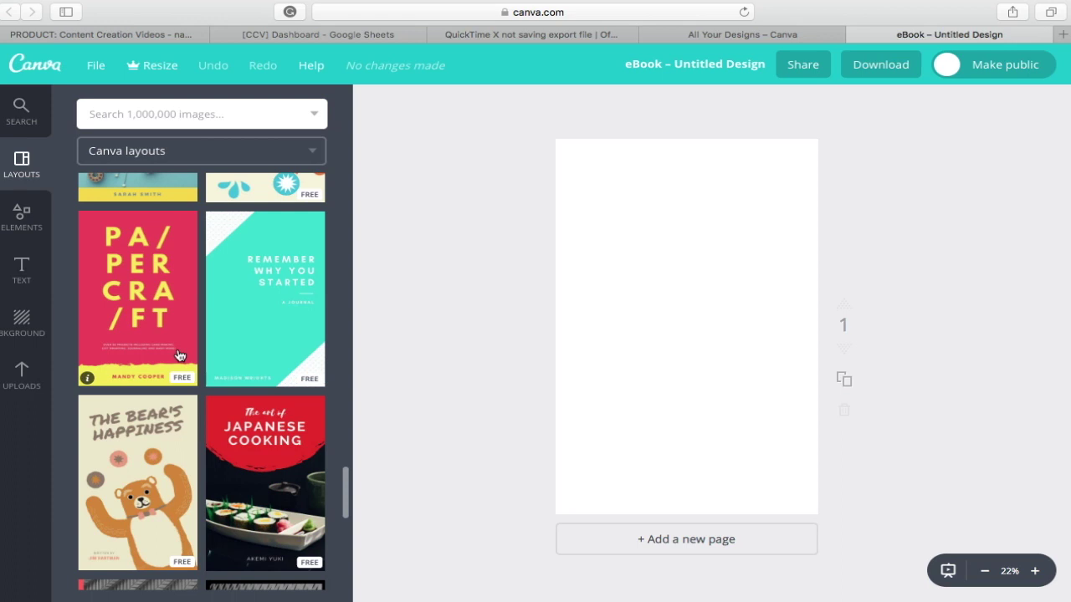
{"action": "scroll", "coordinate": [161, 474], "scroll_direction": "down", "scroll_amount": 1}
{"action": "right_click", "coordinate": [161, 474]}
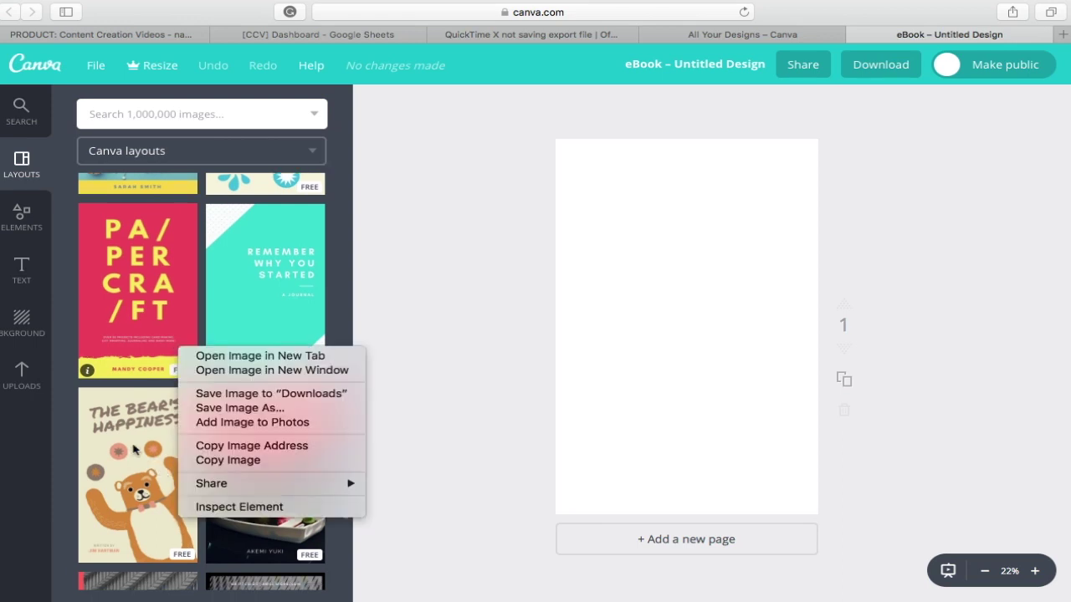
{"action": "left_click", "coordinate": [69, 431]}
{"action": "scroll", "coordinate": [70, 430], "scroll_direction": "down", "scroll_amount": 3}
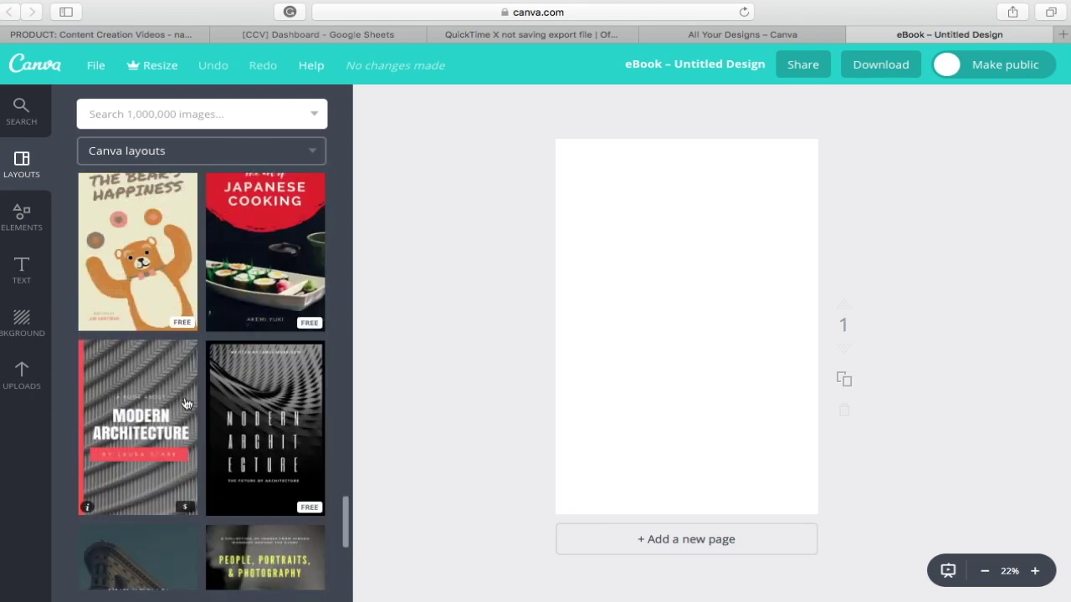
{"action": "scroll", "coordinate": [185, 404], "scroll_direction": "down", "scroll_amount": 5}
{"action": "scroll", "coordinate": [186, 404], "scroll_direction": "down", "scroll_amount": 10}
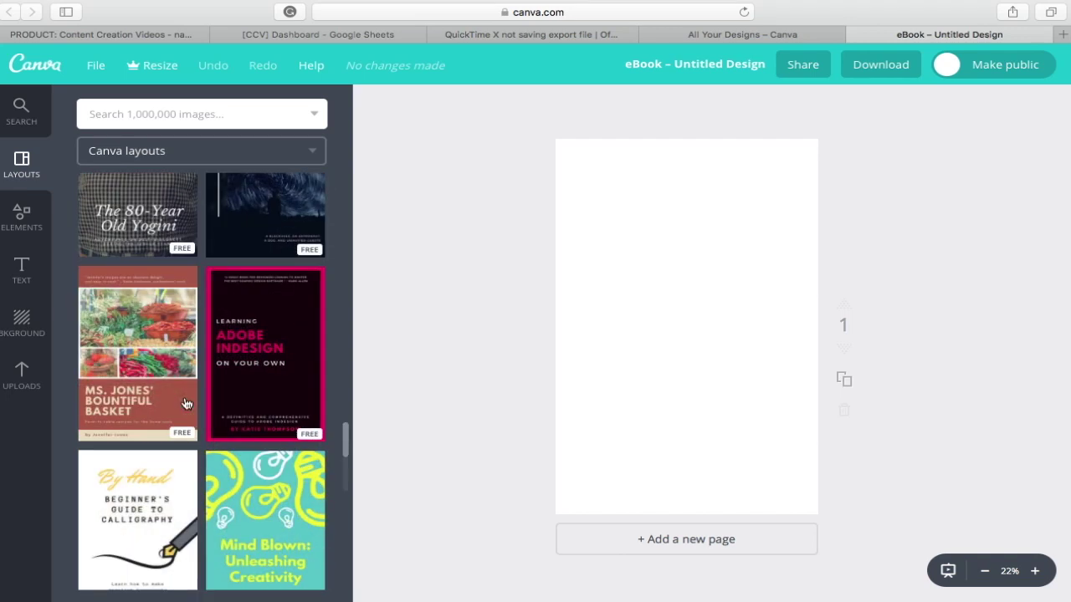
{"action": "left_click", "coordinate": [286, 374]}
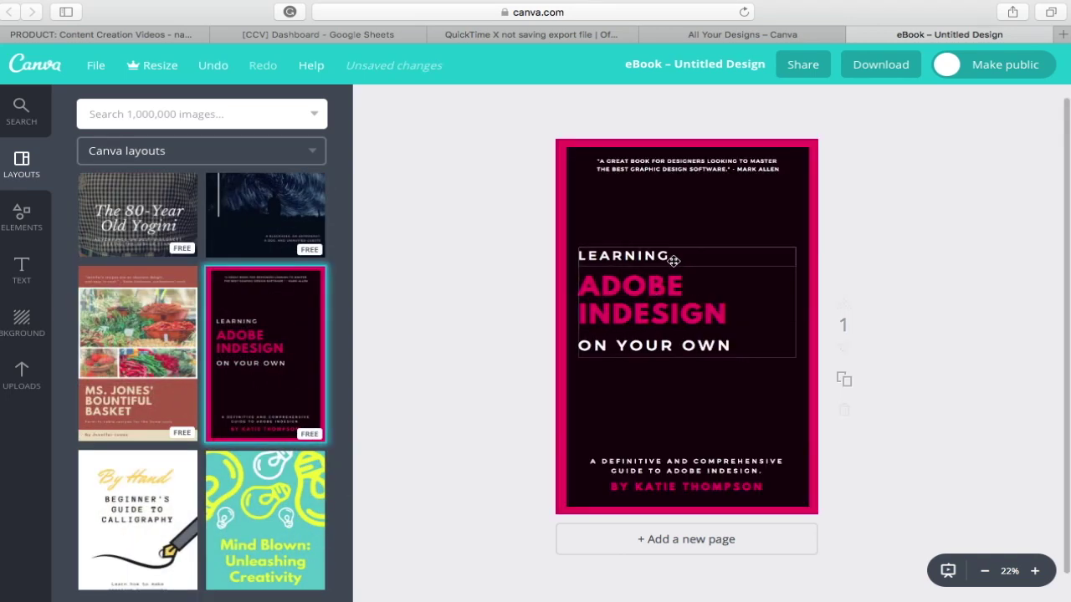
Replace 'LEARNING' with 'HOW TO' and remove 'ADOBE INDESIGN' from the cover title
{"action": "left_click", "coordinate": [673, 261]}
{"action": "double_click", "coordinate": [661, 256]}
{"action": "key", "text": "BackSpace"}
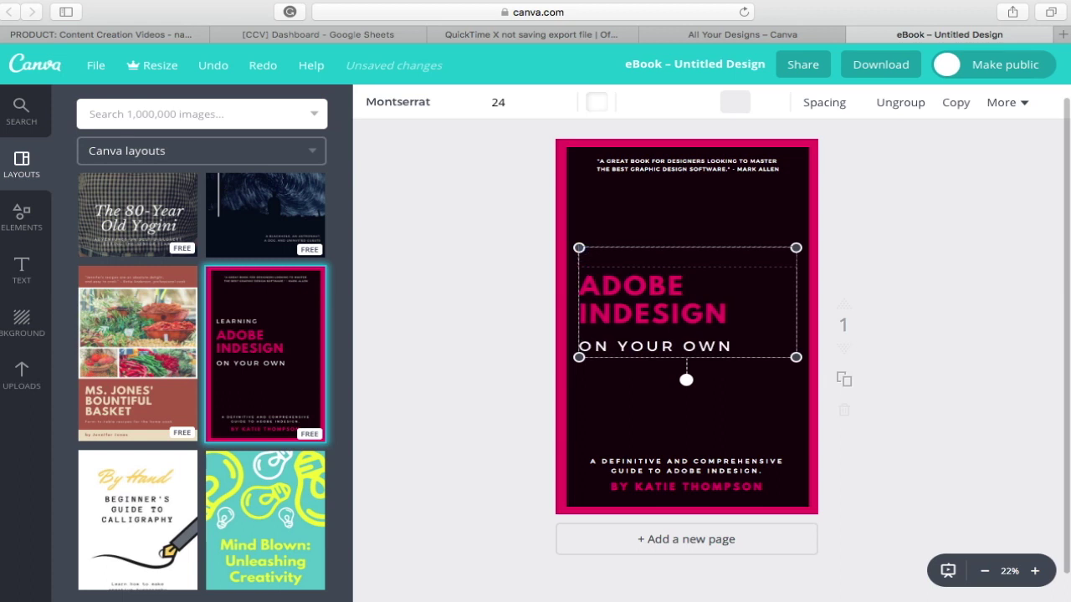
{"action": "type", "text": "HOW "}
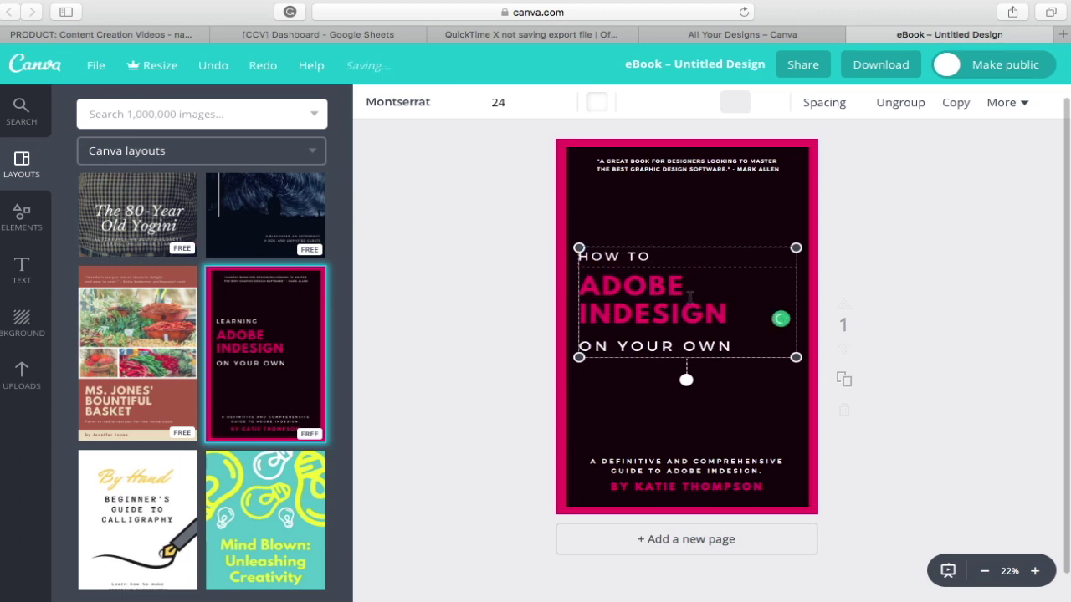
{"action": "type", "text": "TO"}
{"action": "left_click", "coordinate": [689, 296]}
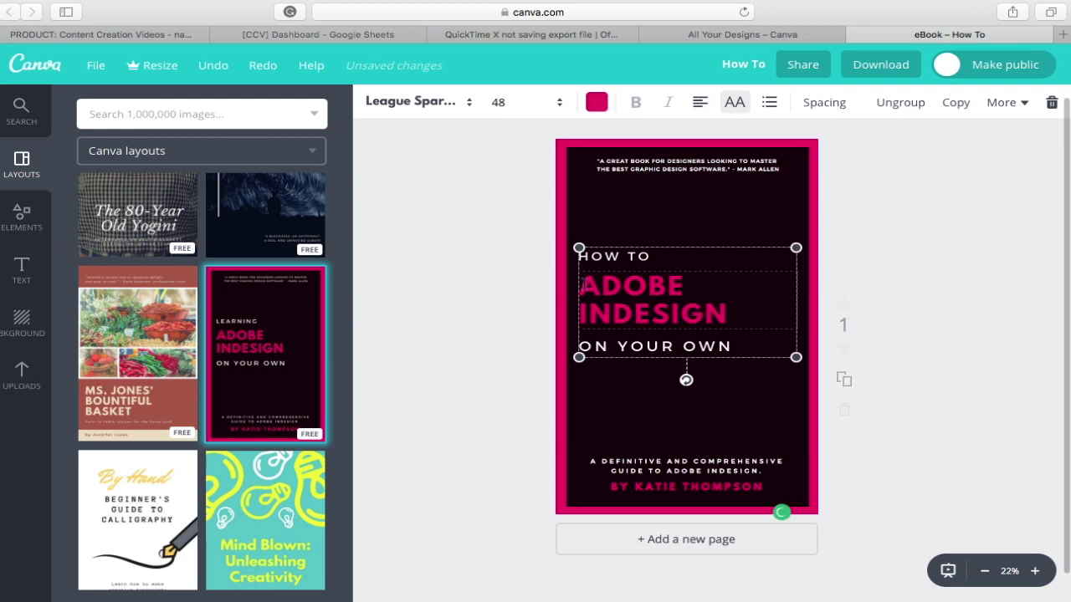
{"action": "left_click_drag", "start_coordinate": [583, 285], "coordinate": [726, 322]}
{"action": "type", "text": "CREATE AN E-BOOK"}
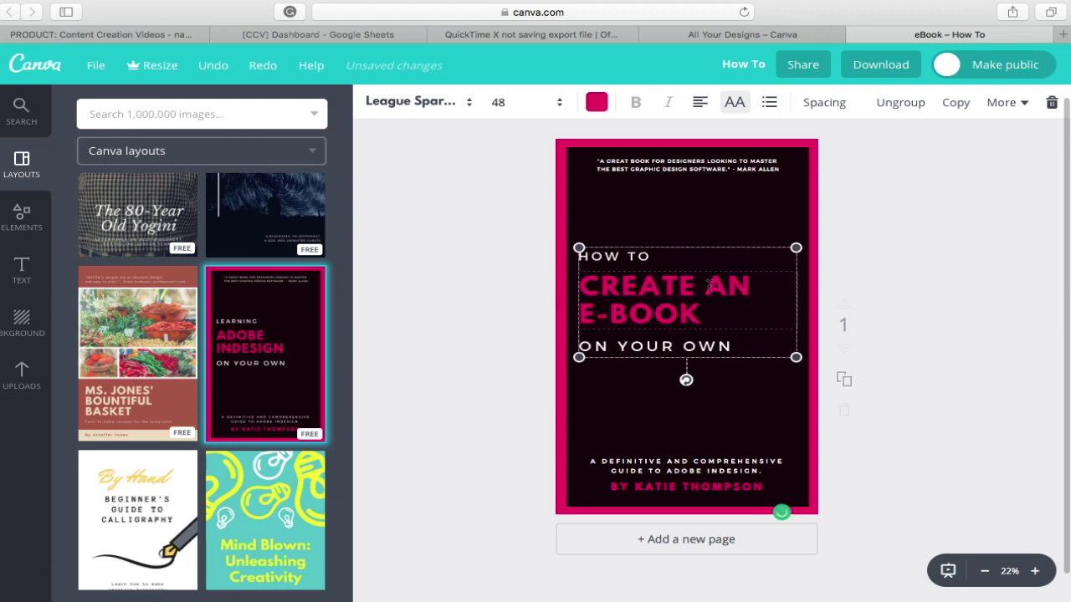
Mark 'ADOBE INDESIGN' in the bottom subtitle for editing, then bring up the text designs
{"action": "left_click", "coordinate": [608, 473]}
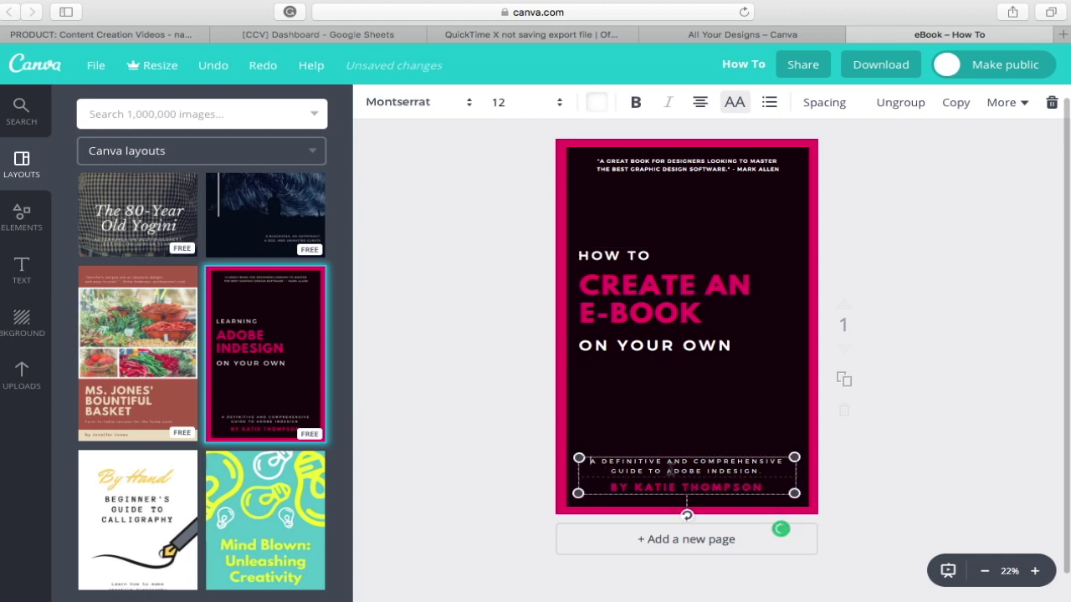
{"action": "left_click_drag", "start_coordinate": [668, 471], "coordinate": [761, 470]}
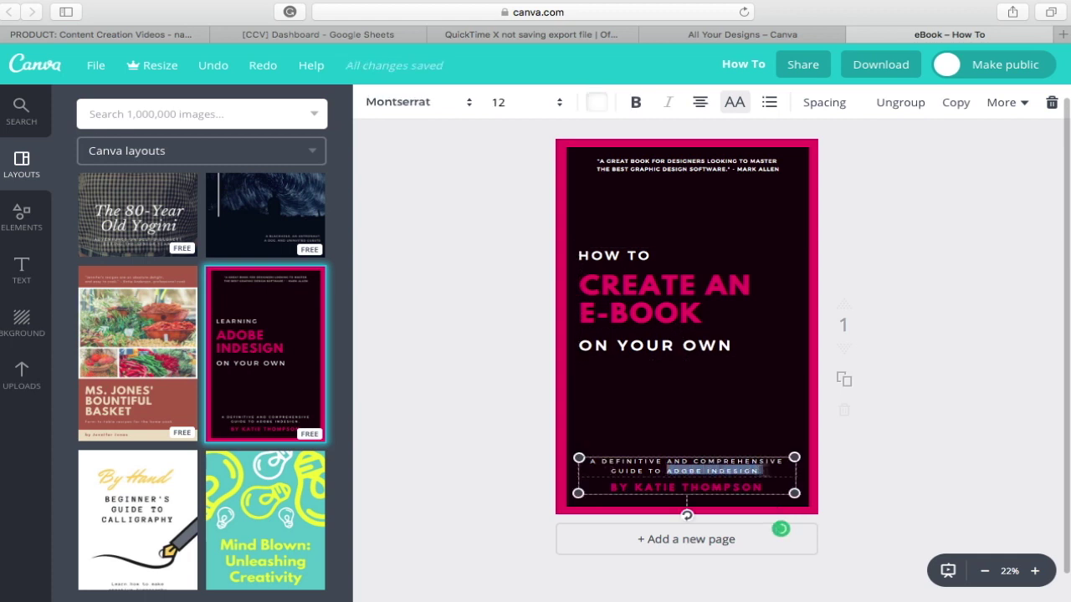
{"action": "left_click", "coordinate": [22, 269]}
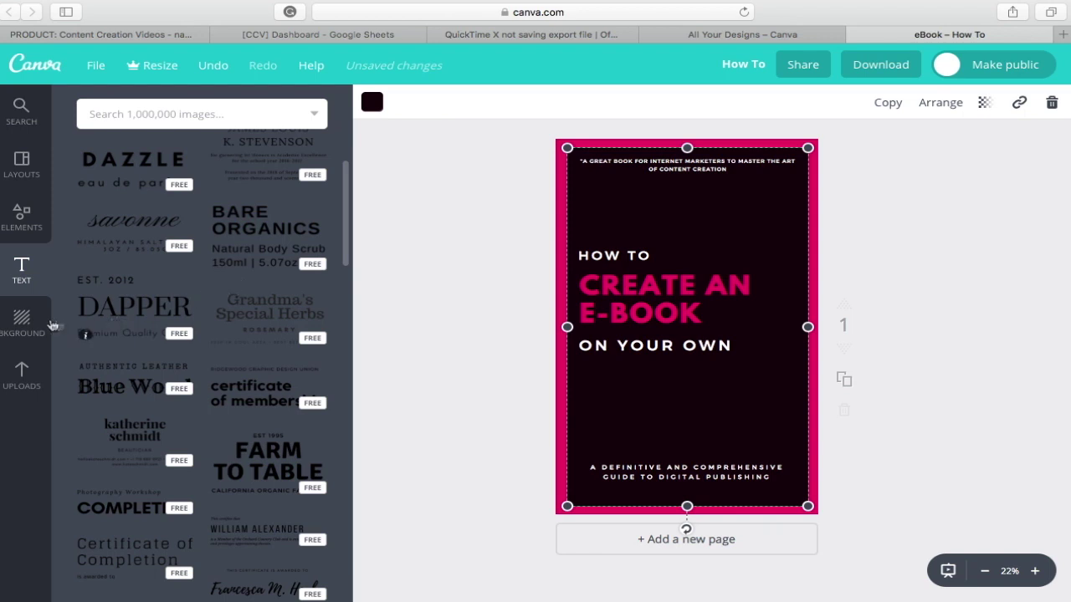
Try the light-blue chevron background pattern, undo it, and deselect the page
{"action": "left_click", "coordinate": [20, 326]}
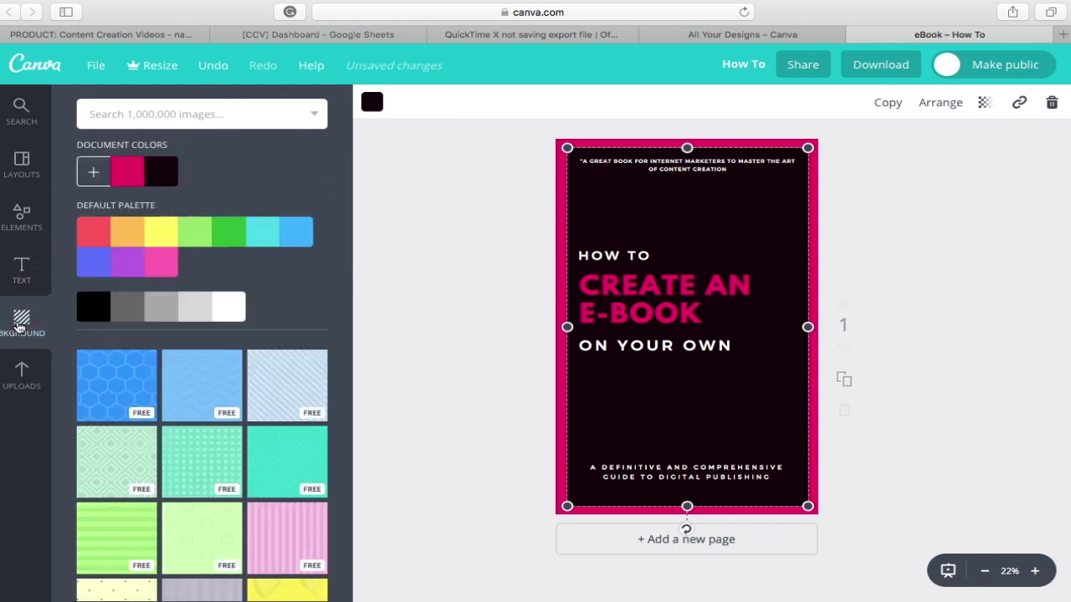
{"action": "left_click", "coordinate": [204, 382]}
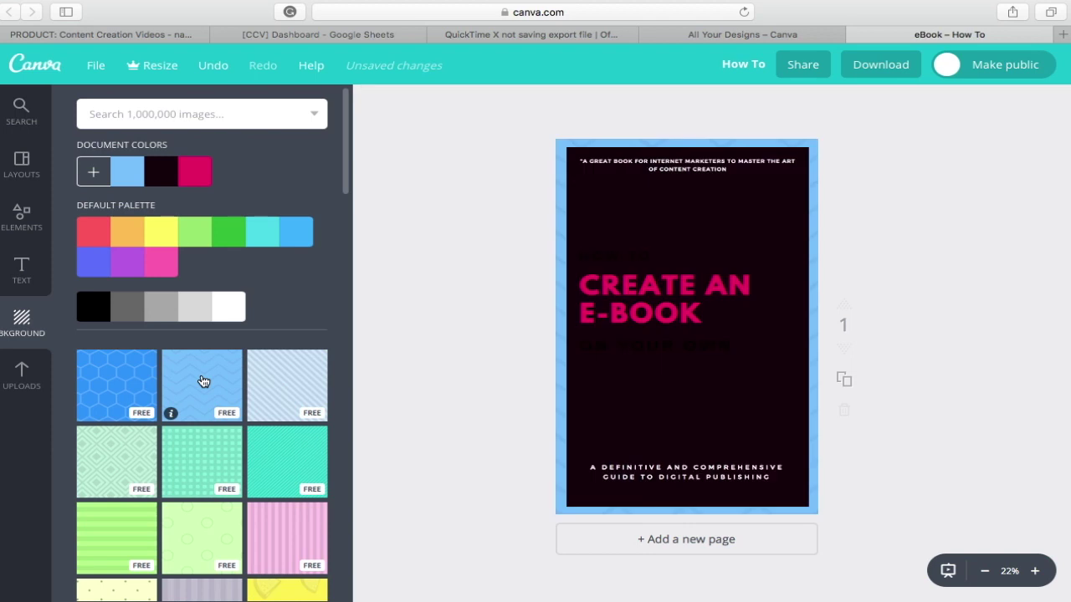
{"action": "left_click", "coordinate": [213, 70]}
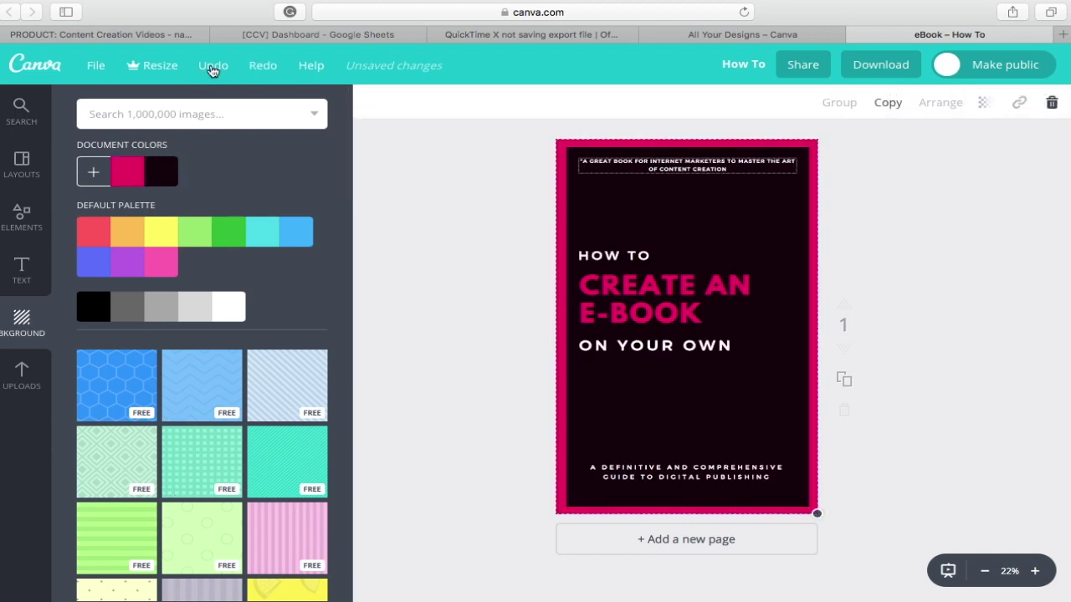
{"action": "left_click", "coordinate": [507, 196]}
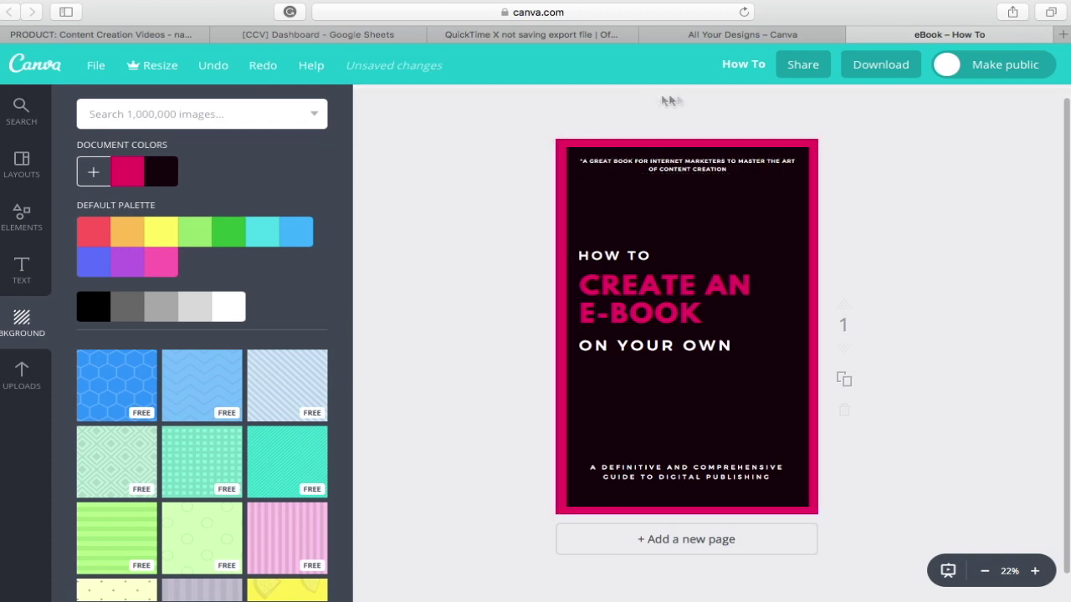
Download the finished cover with the file type set to PNG
{"action": "left_click", "coordinate": [871, 74]}
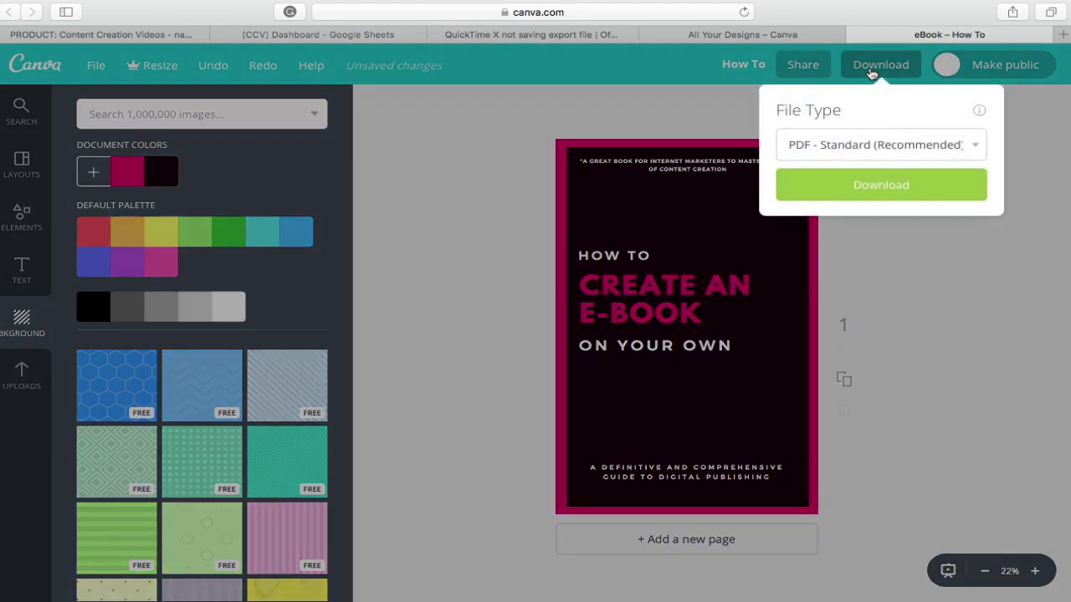
{"action": "left_click", "coordinate": [975, 146]}
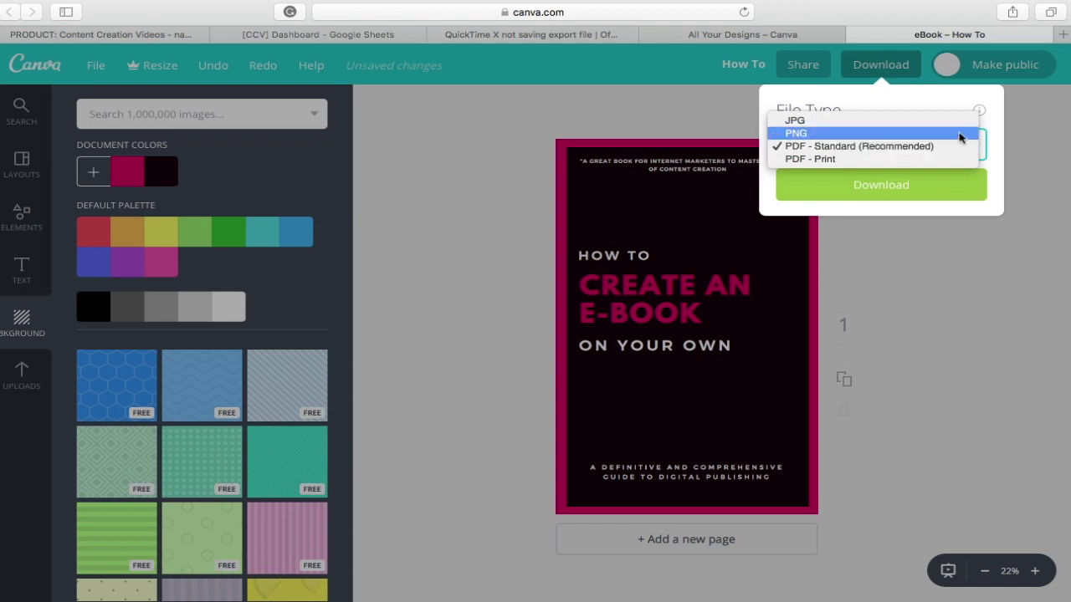
{"action": "left_click", "coordinate": [962, 133]}
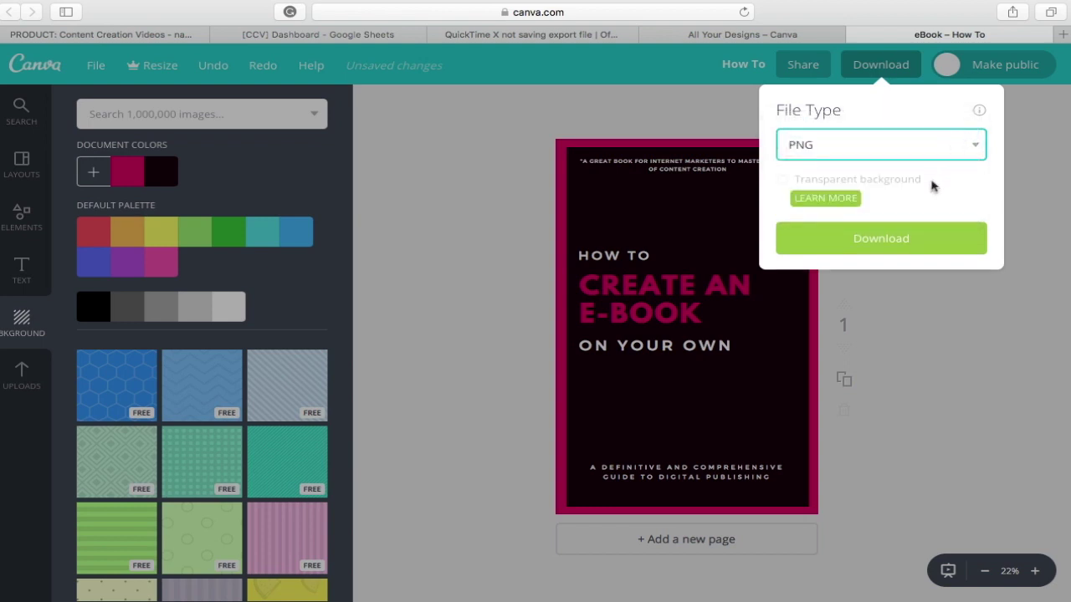
{"action": "left_click", "coordinate": [916, 238]}
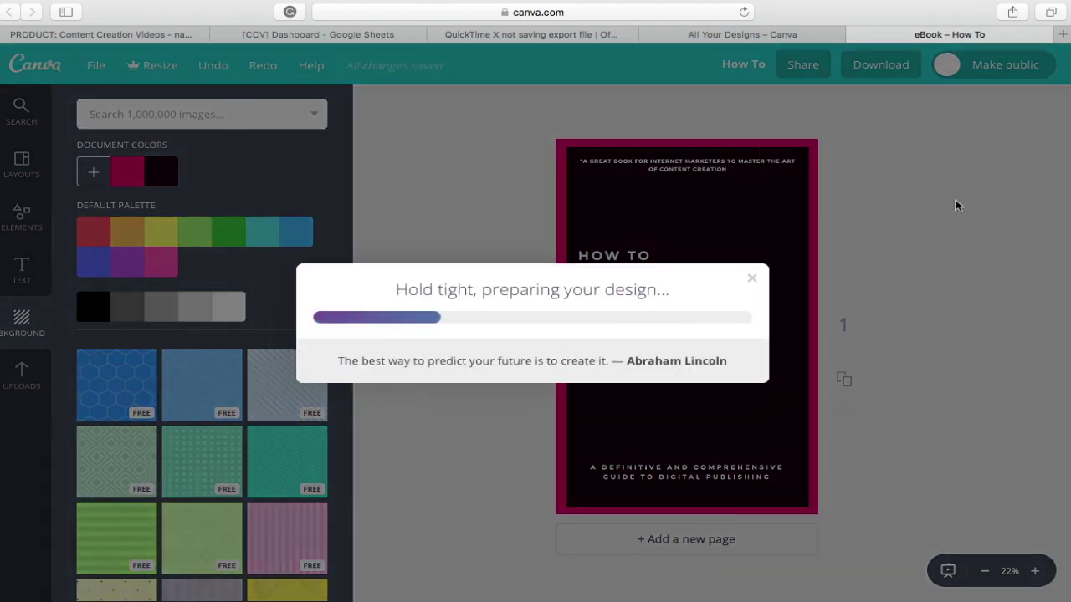